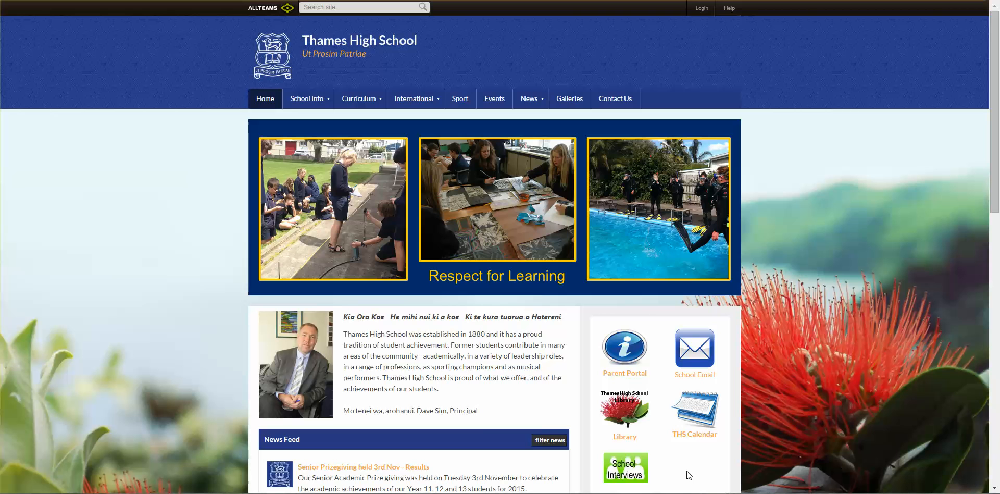
Go to the CensusAtSchool New Zealand website at censusatschool.org.nz.
click(547, 440)
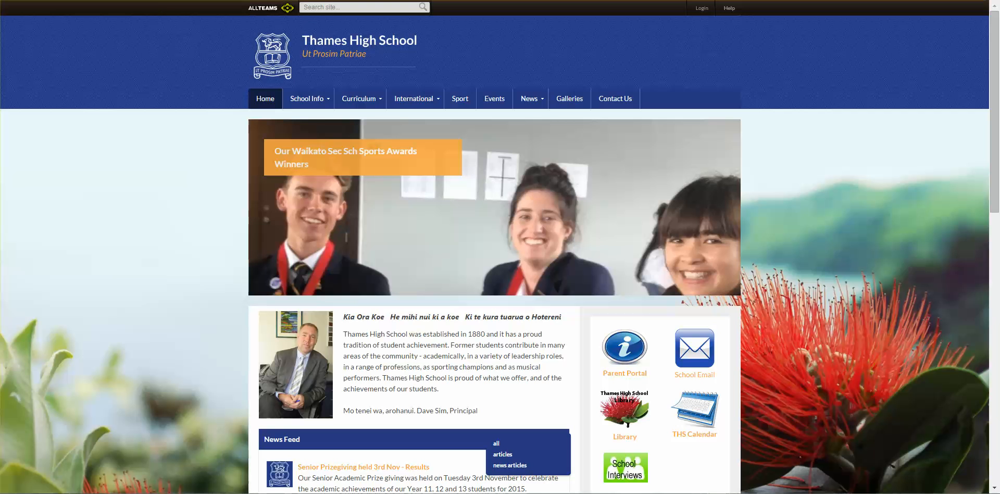
text(census)
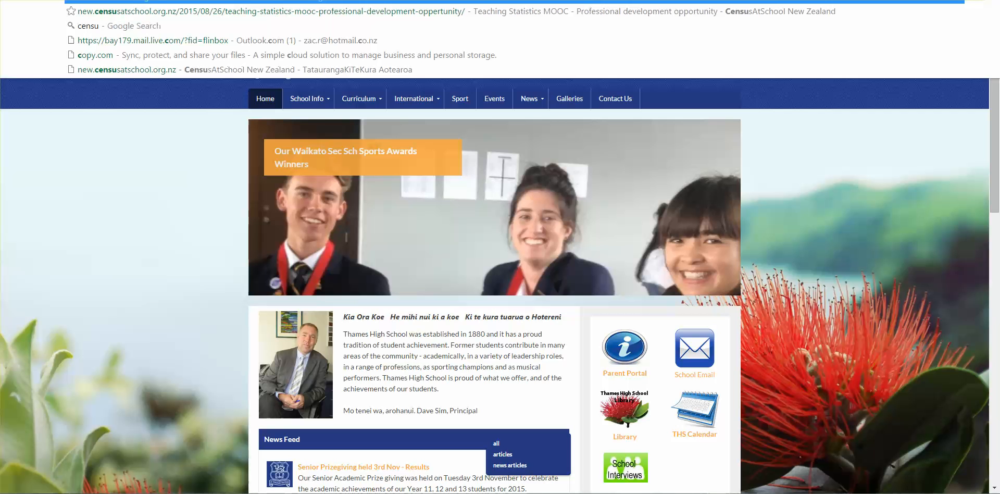
text(atschool.org.nz)
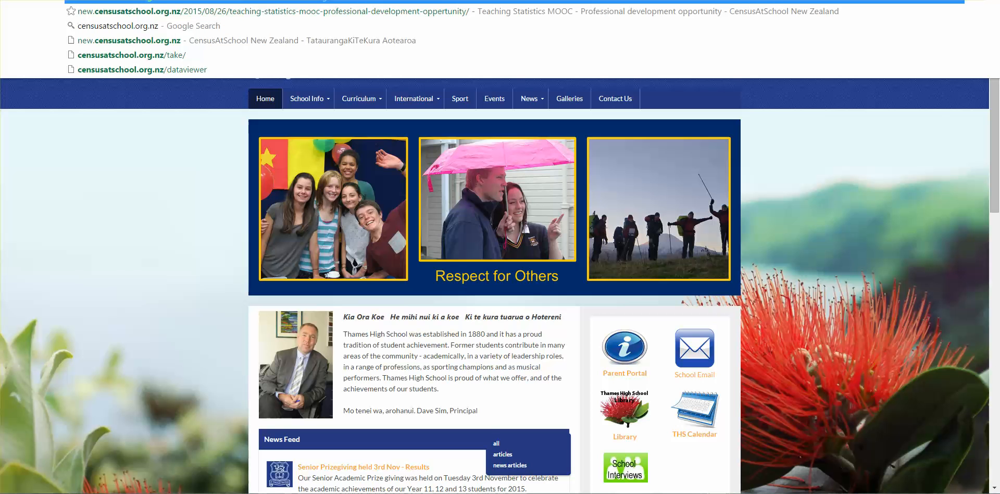
key(Return)
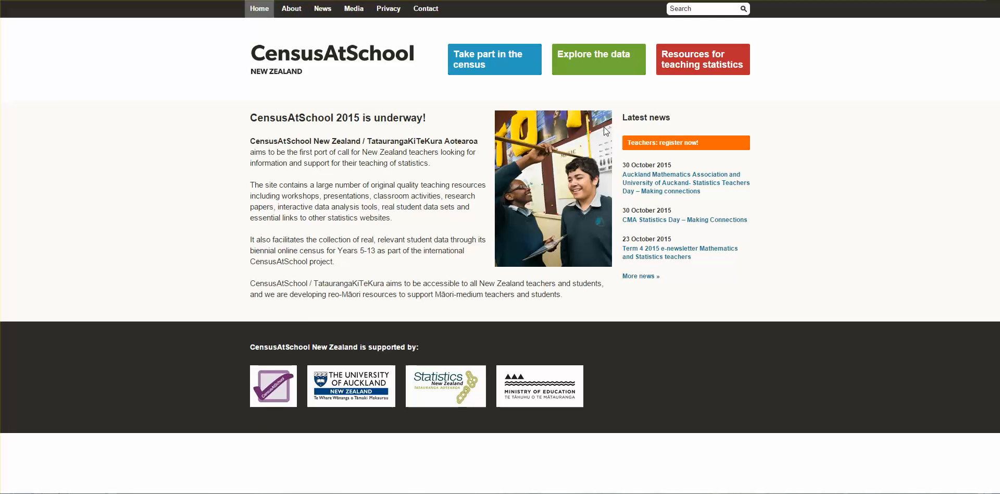
Open the Random Sampler from the data exploration page and agree to its conditions of use.
click(590, 67)
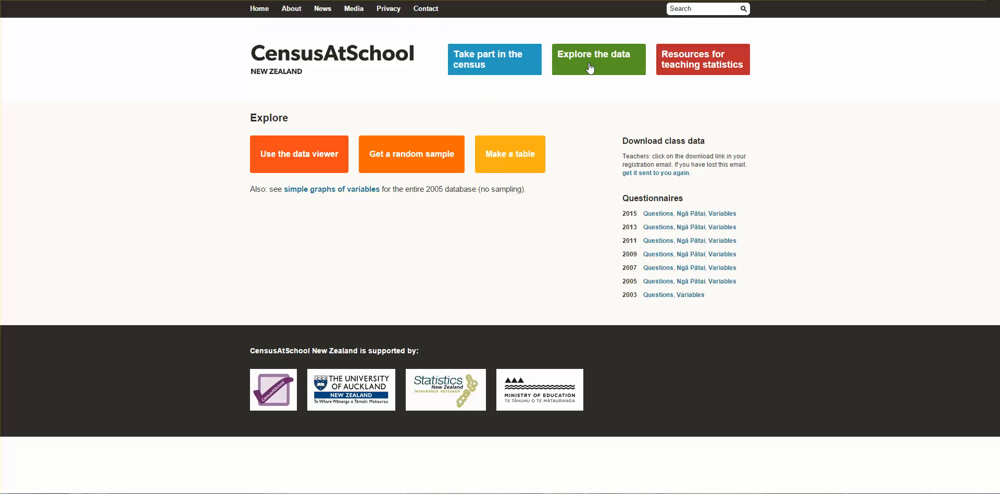
click(432, 159)
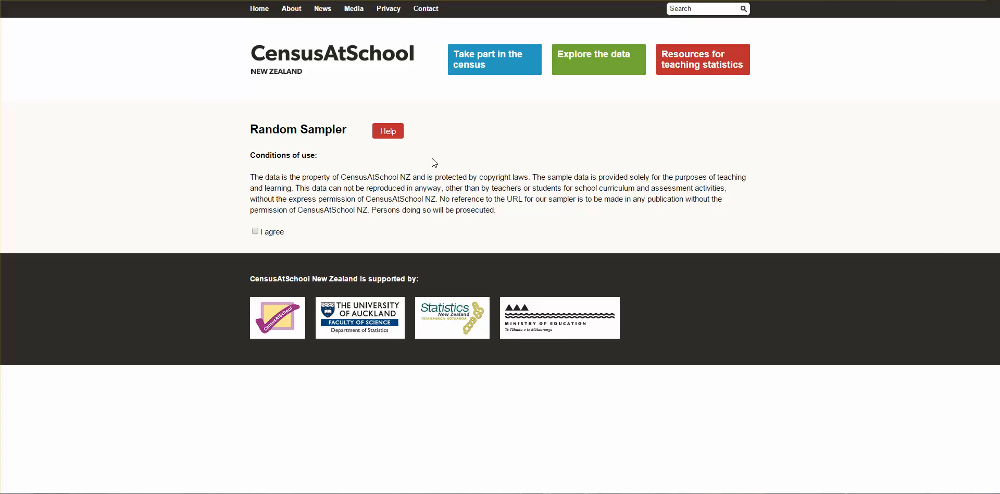
click(262, 229)
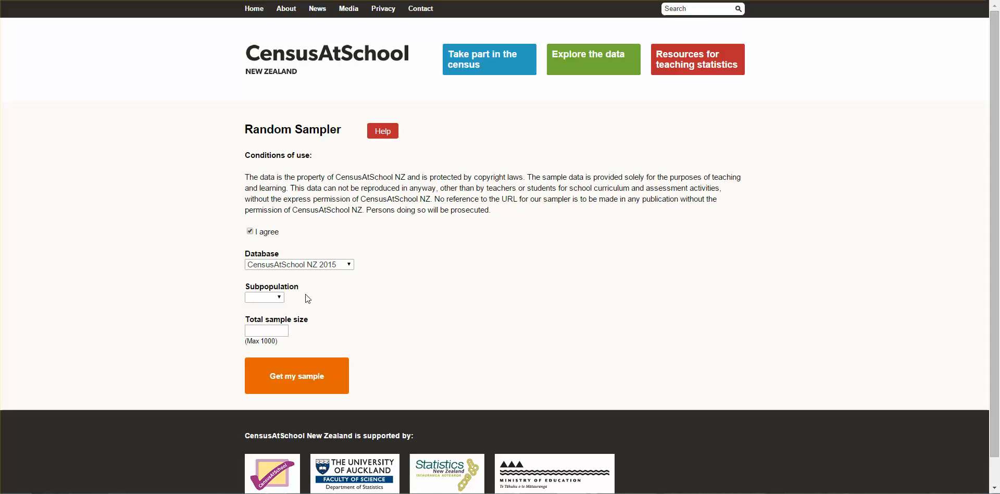
Set the subpopulation to year and leave only year 9 included, excluding years 4–8 and 10–14.
click(280, 298)
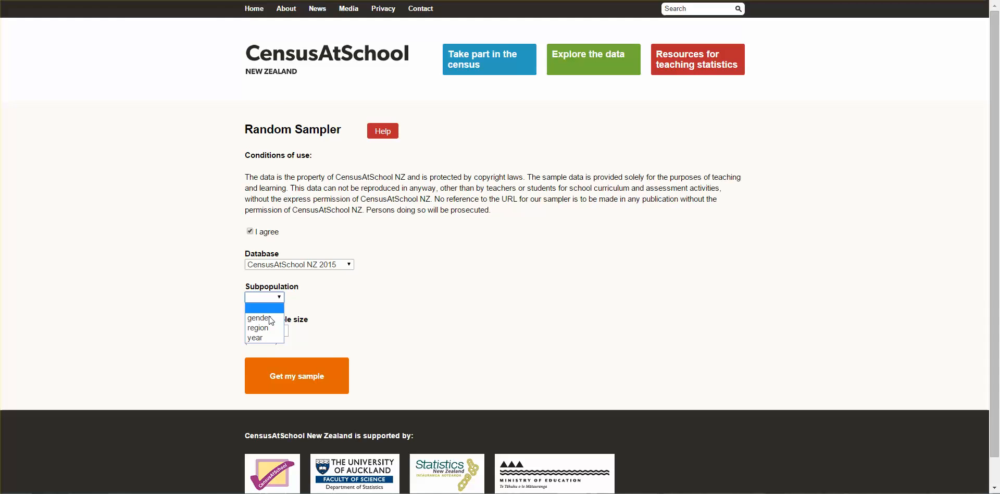
click(262, 336)
scroll(342, 370, down, 2)
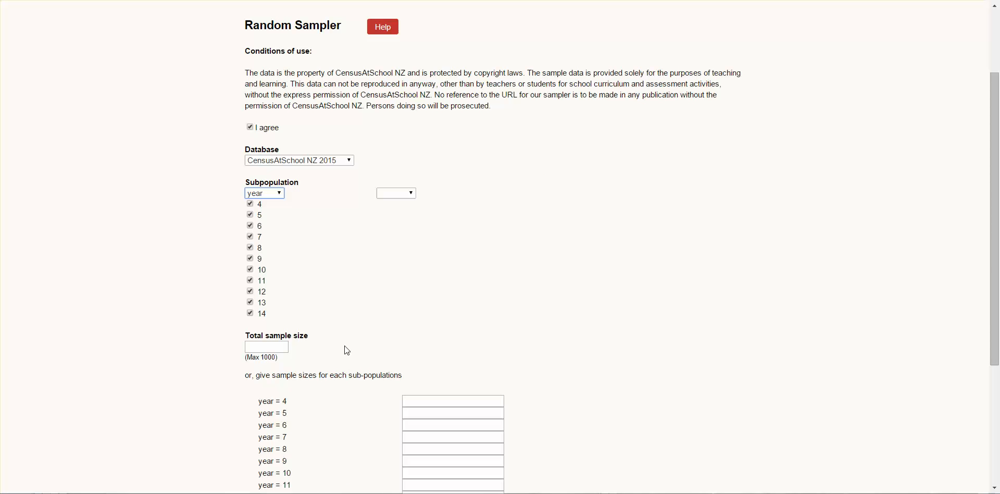
click(250, 204)
click(250, 214)
click(250, 225)
click(250, 236)
click(250, 248)
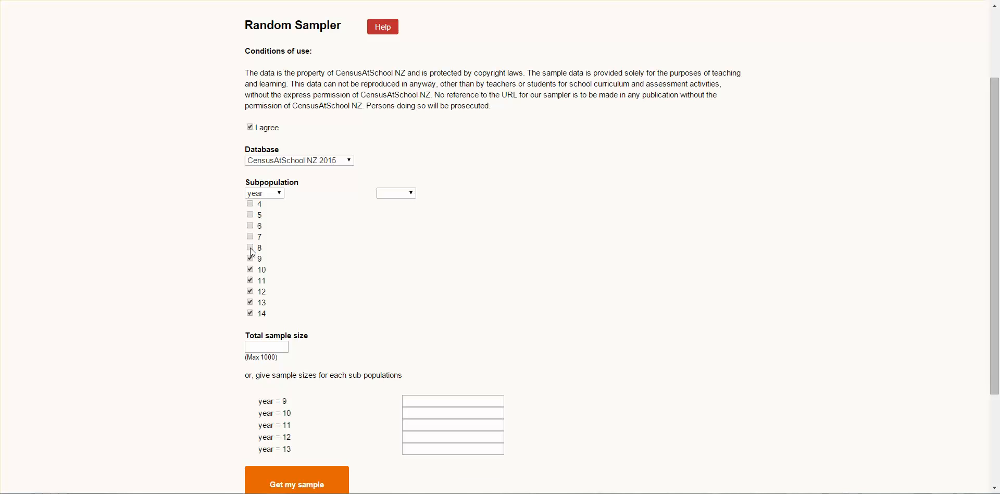
click(250, 270)
click(250, 280)
click(250, 291)
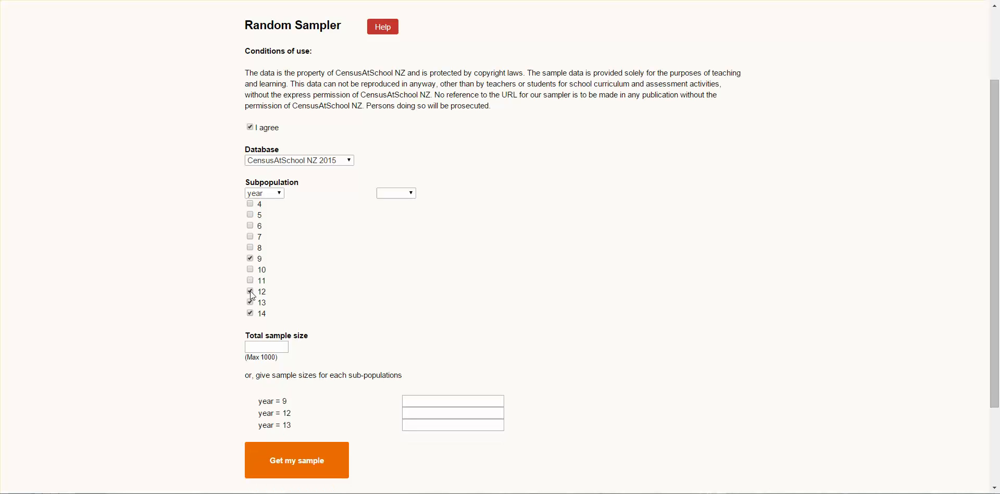
click(250, 303)
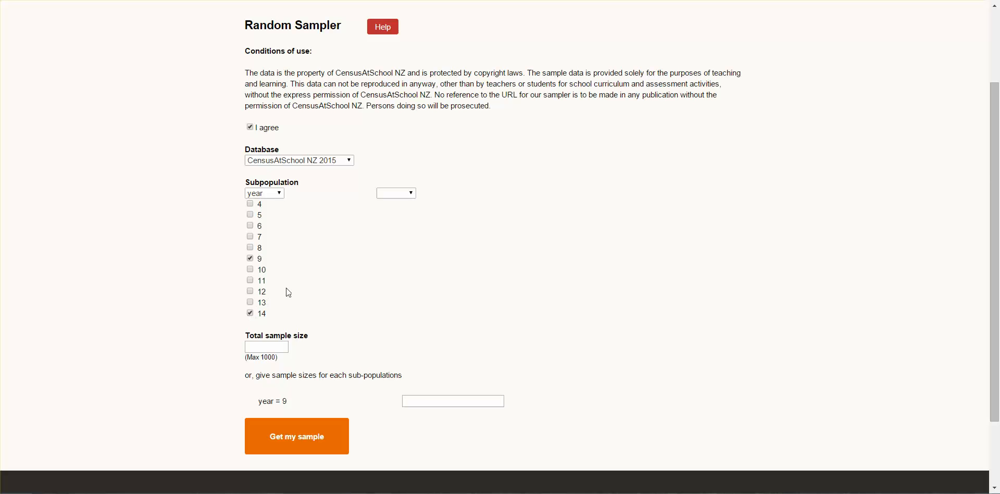
click(250, 313)
Request a sample of 100 students for the year 9 subpopulation.
scroll(324, 297, down, 3)
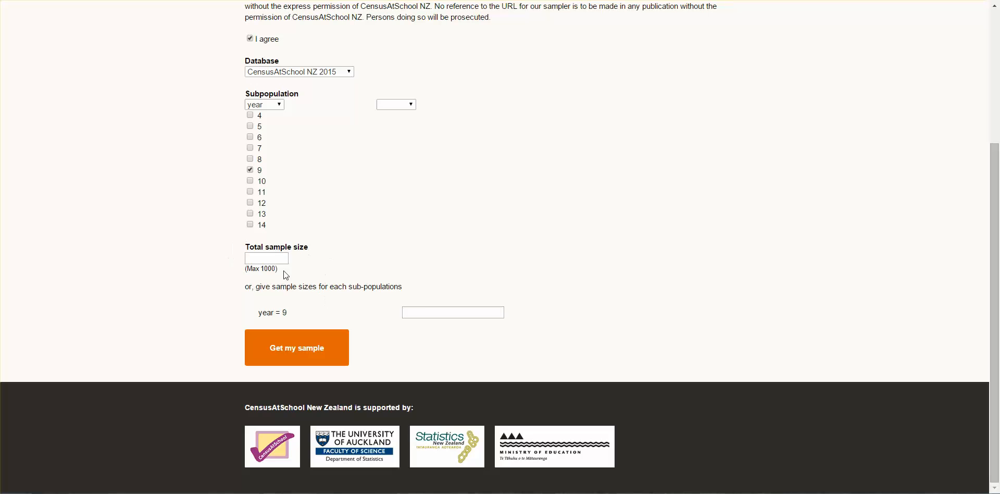
click(440, 308)
text(100)
click(524, 323)
click(331, 357)
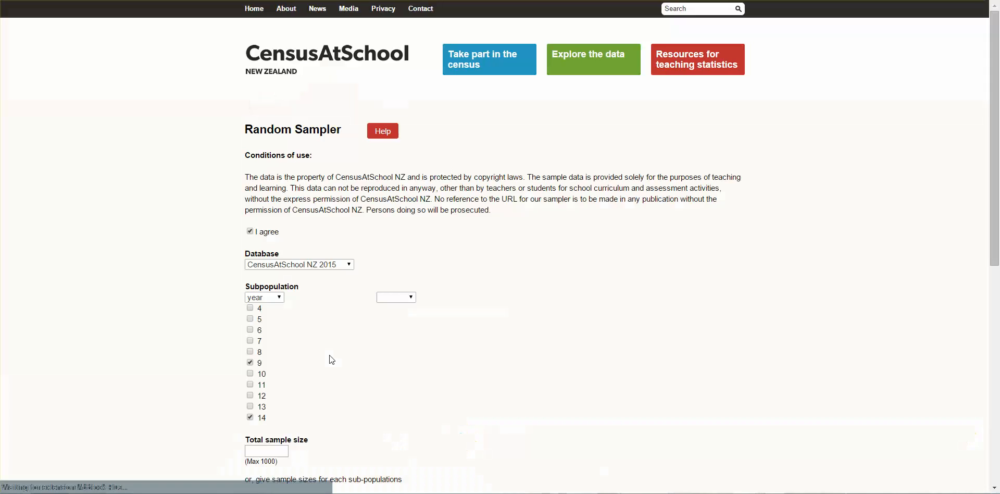
Analyse the generated sample with iNZight Lite and open its Visualize view.
scroll(405, 344, down, 6)
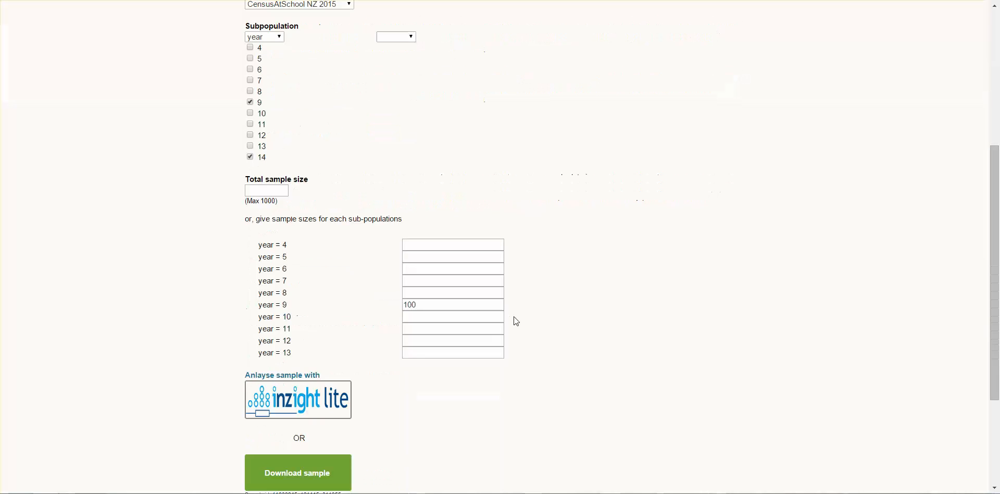
scroll(545, 317, down, 1)
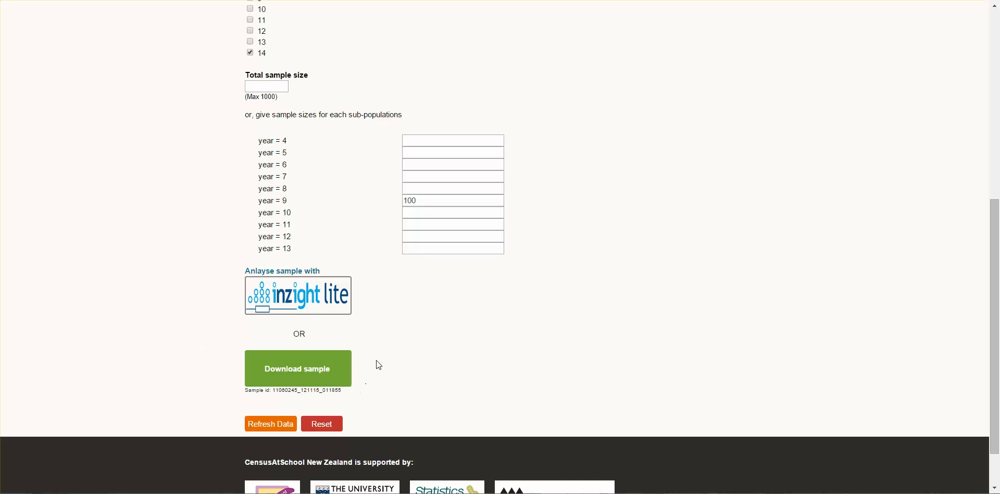
click(295, 309)
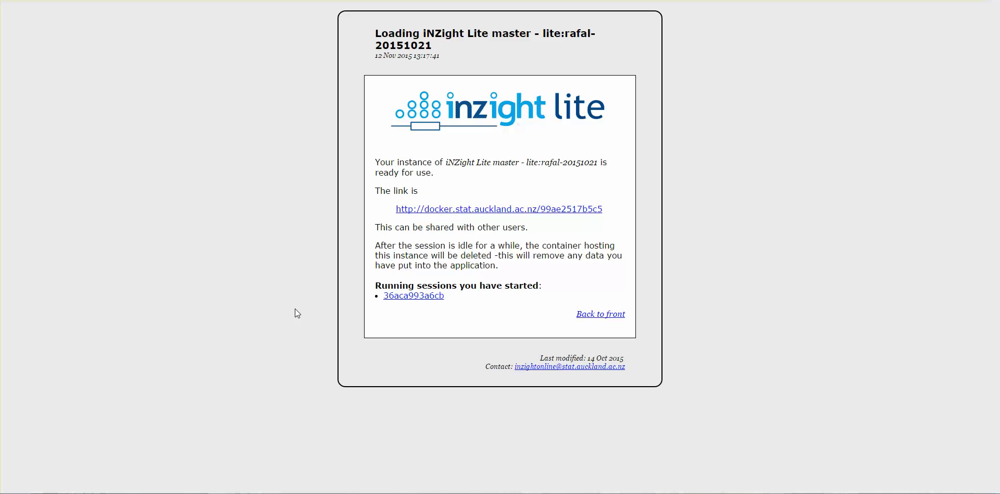
click(472, 211)
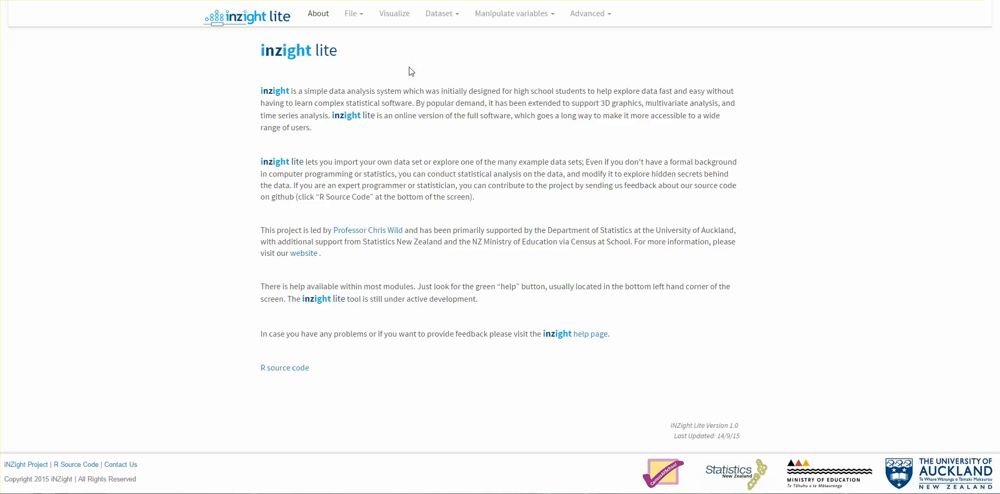
click(396, 16)
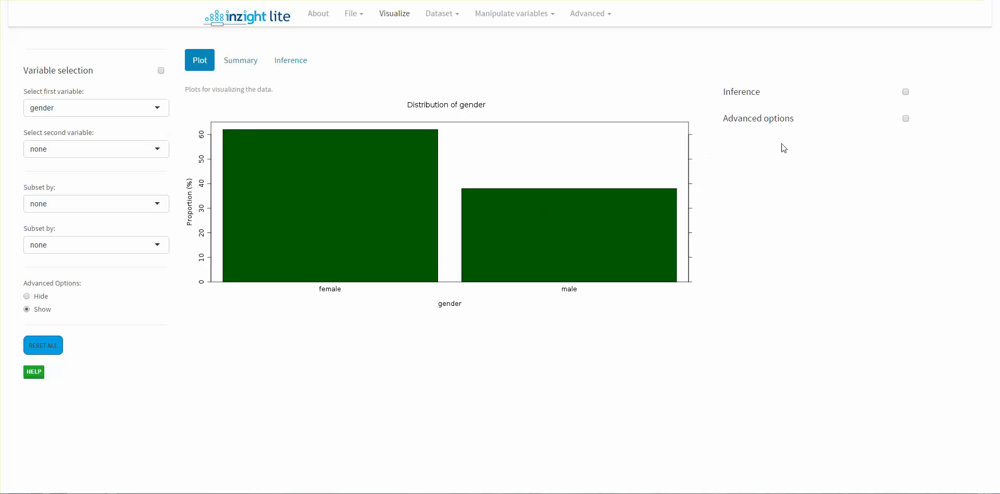
Customize the gender plot's labels with the main title "Girls and Boys" and the x-axis label "Gender".
click(906, 119)
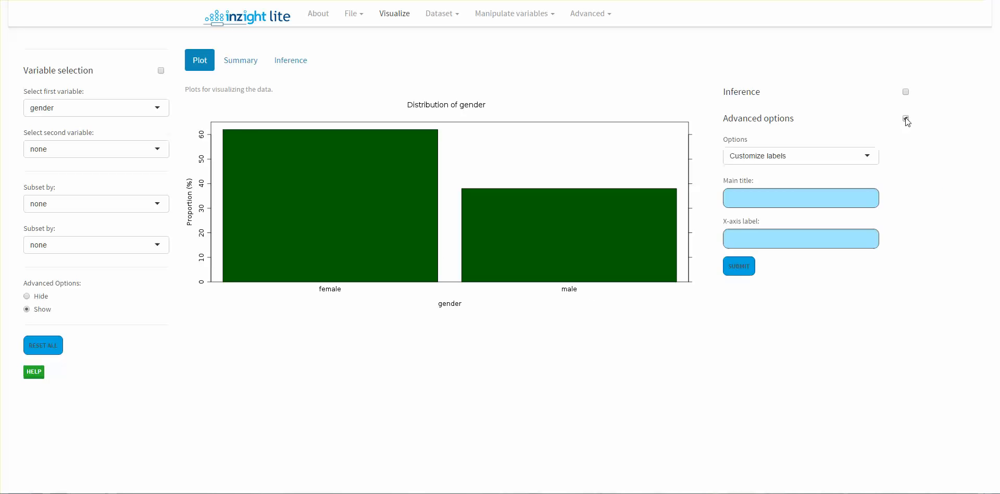
click(873, 156)
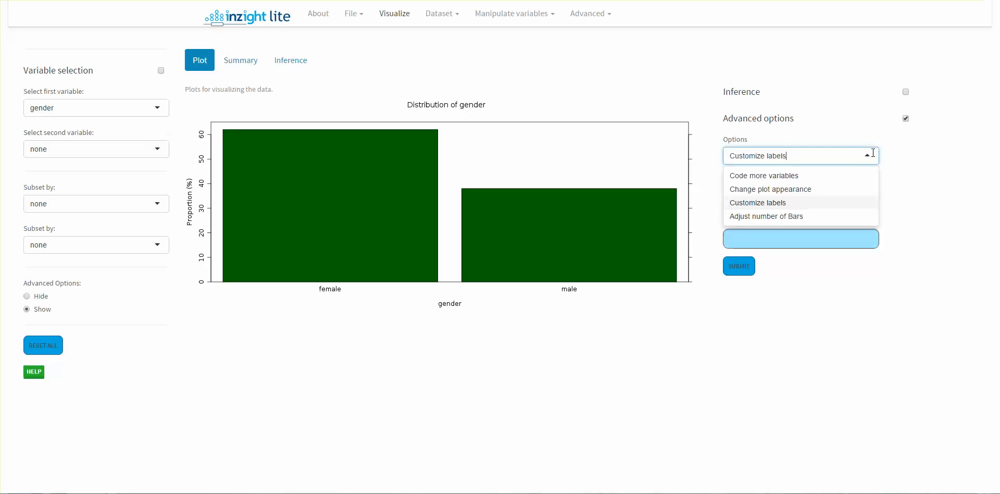
click(873, 152)
click(873, 153)
click(759, 203)
click(768, 202)
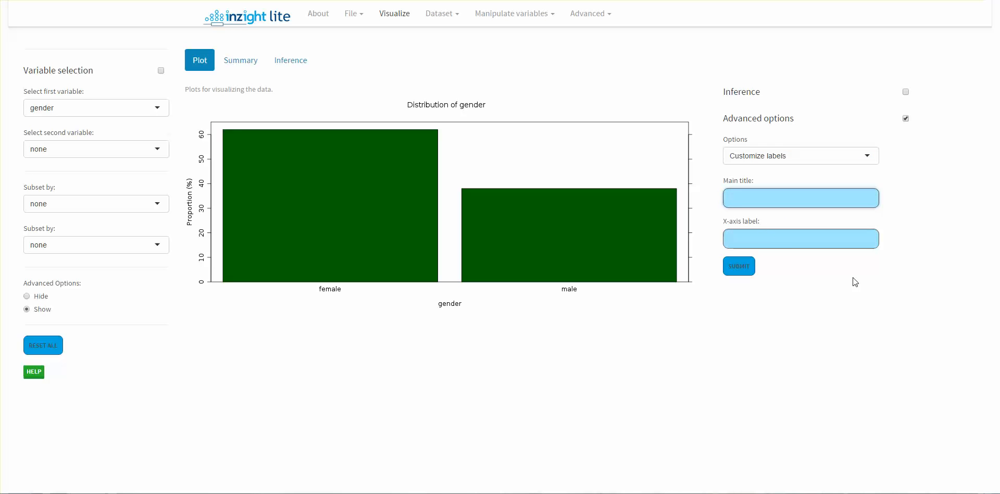
text(Girls and Boys)
click(789, 240)
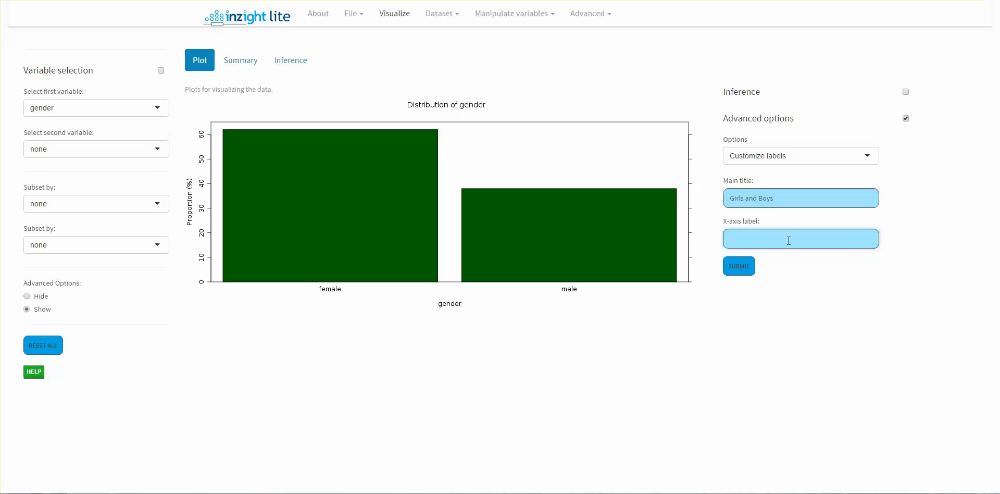
text(Gender)
click(739, 273)
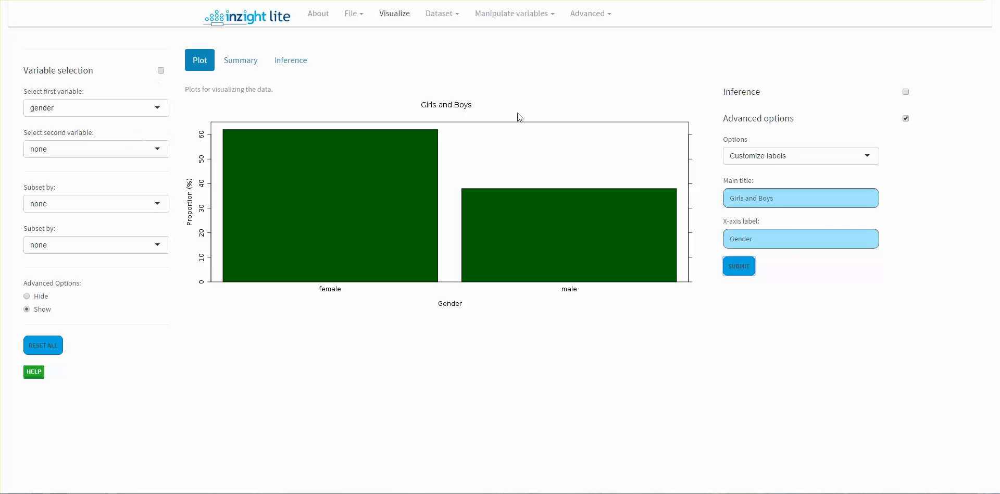
Hide the advanced options and plot age as the first variable.
click(29, 297)
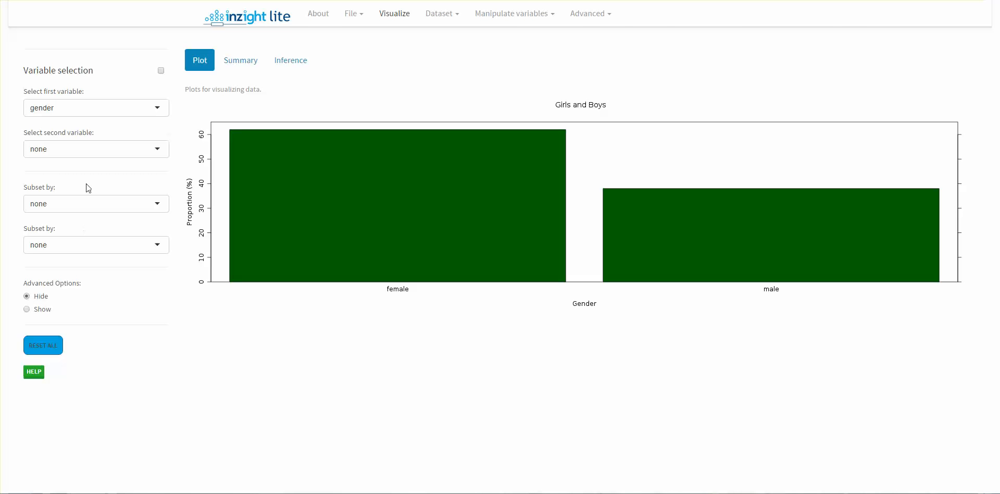
click(159, 111)
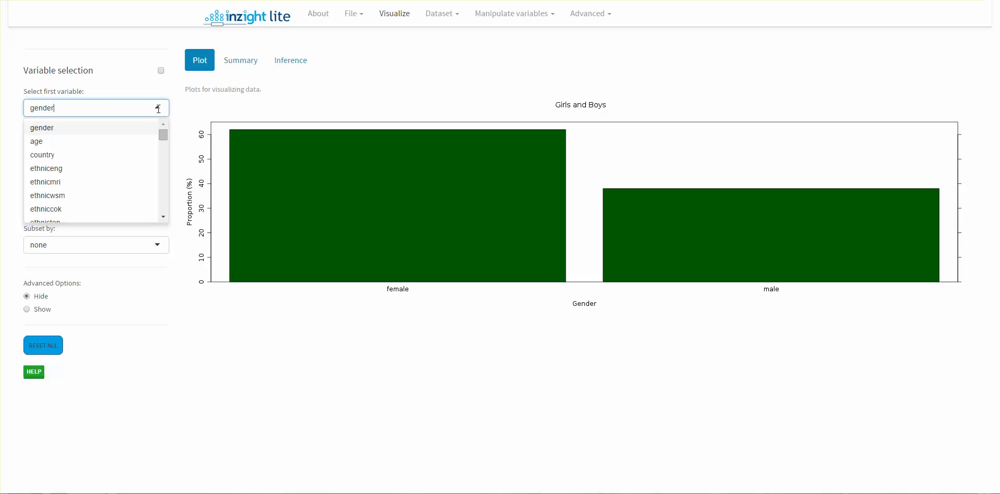
click(143, 144)
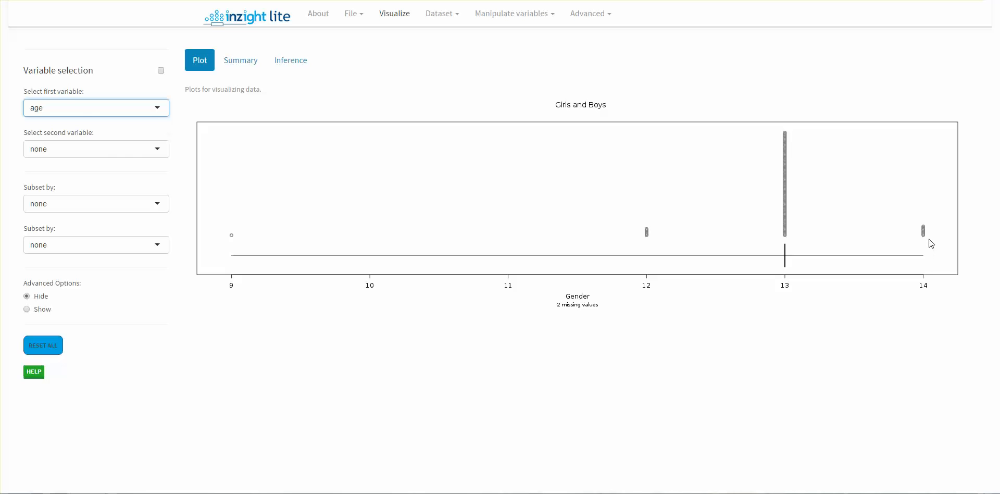
View the distribution of country and of ethniceng by choosing each in turn as the first variable.
click(156, 107)
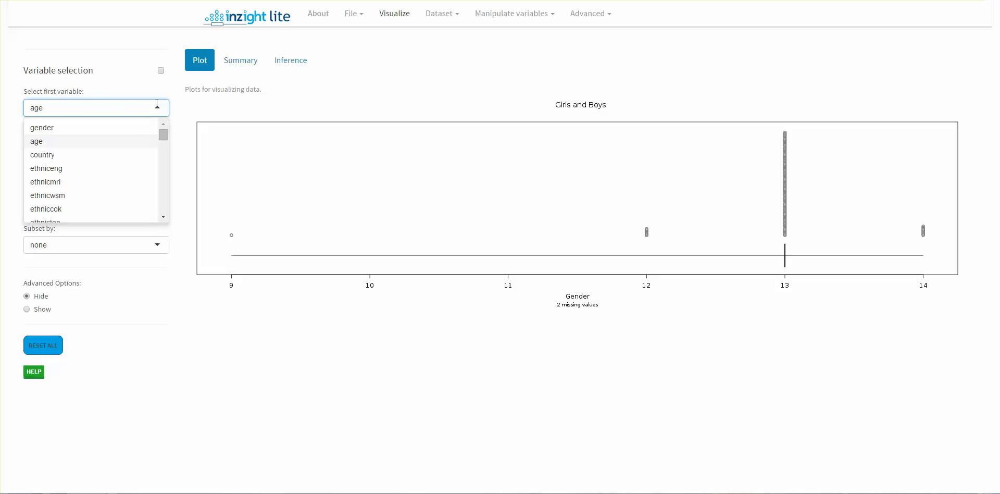
click(124, 154)
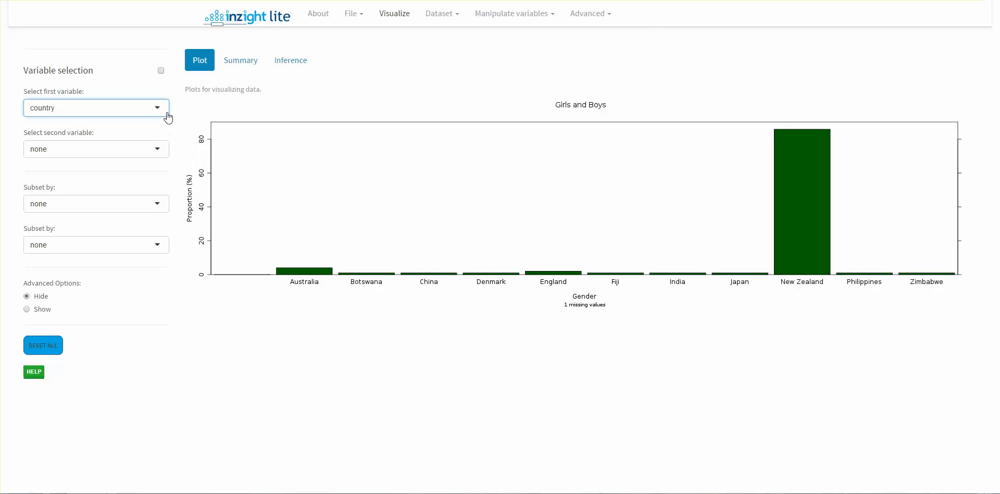
click(158, 108)
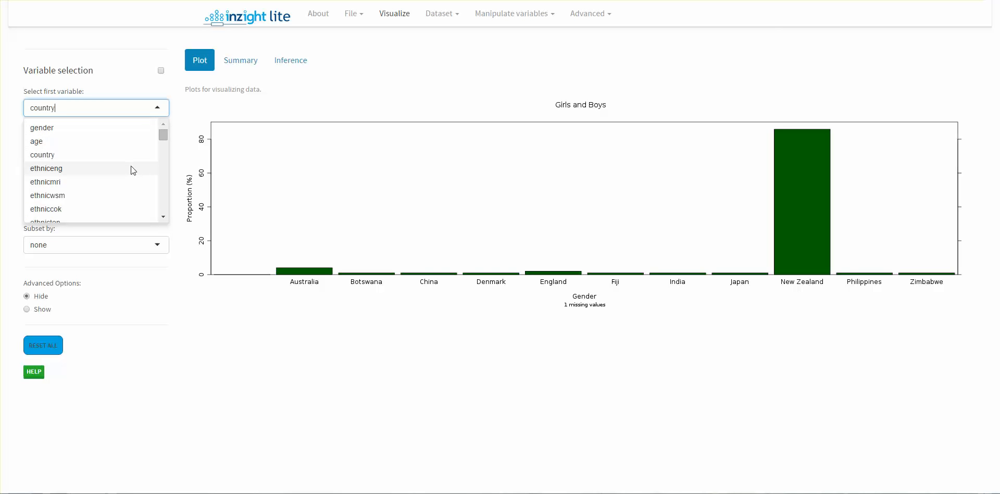
click(130, 166)
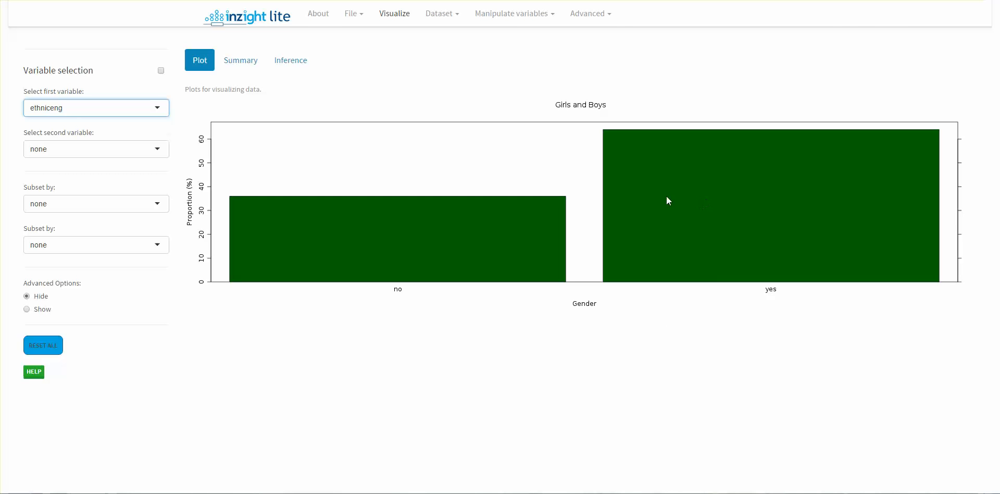
Plot the languages variable by choosing it as the first variable.
click(161, 107)
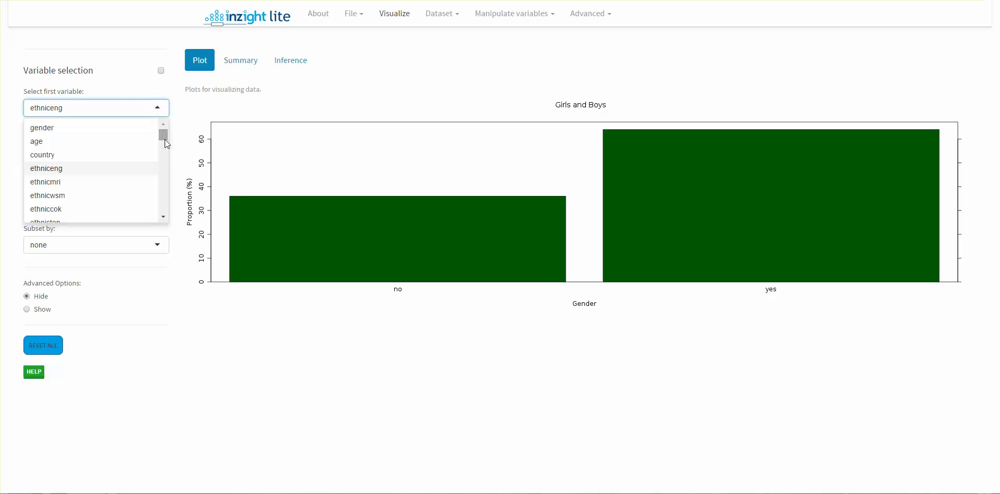
click(165, 216)
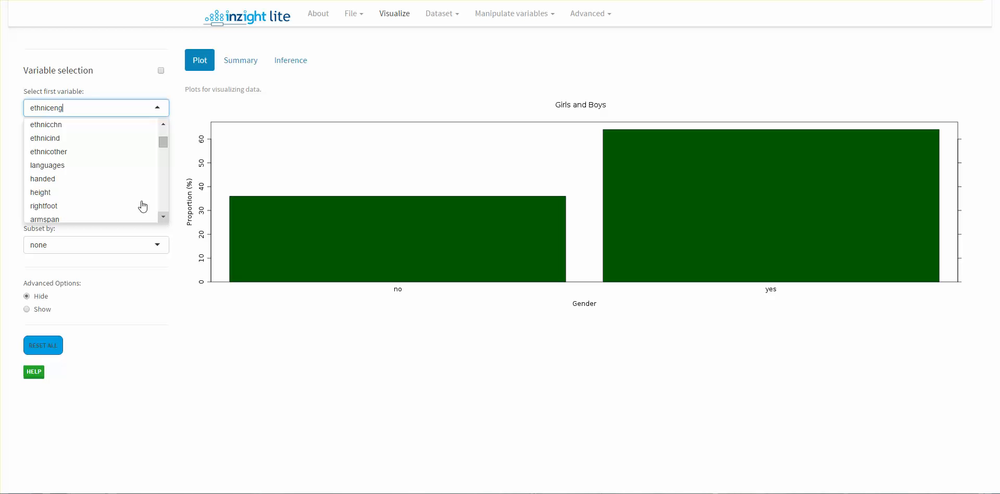
click(101, 165)
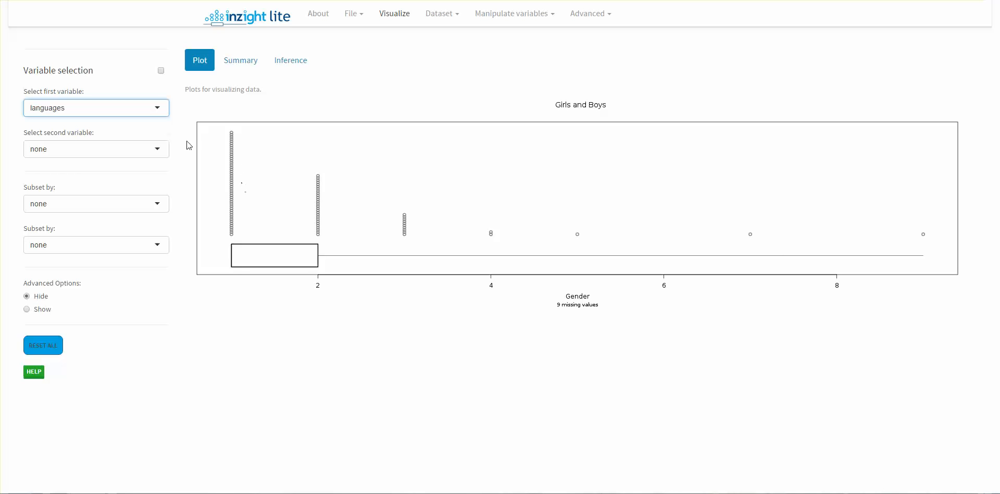
View the distribution of handed and of cyberbullygender by choosing each in turn as the first variable.
click(158, 110)
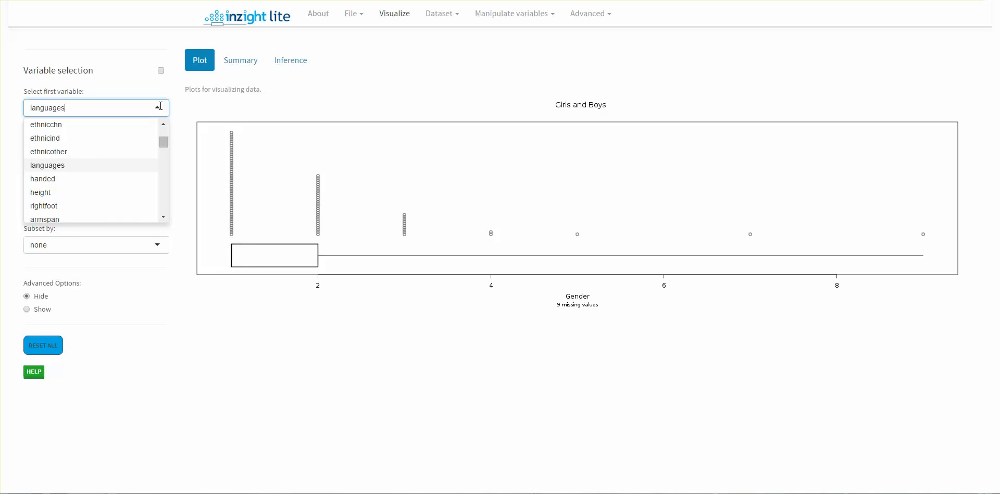
click(125, 182)
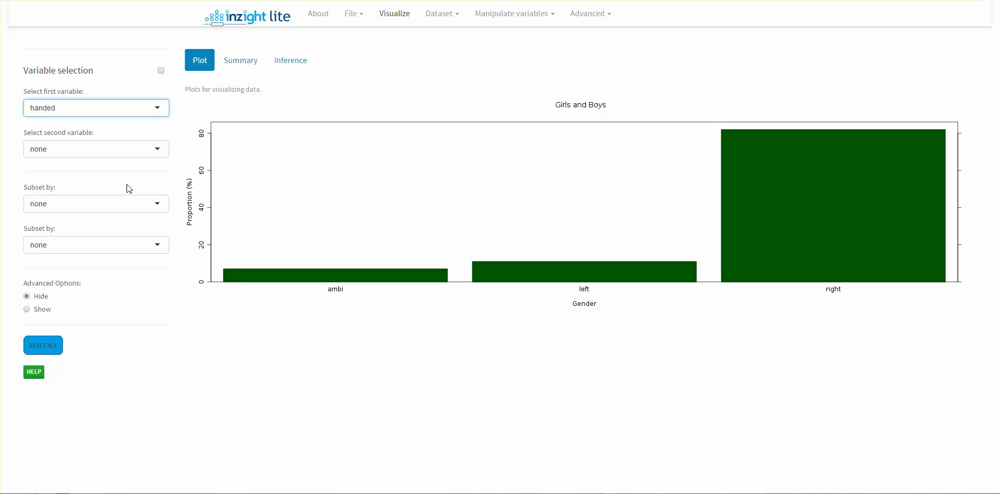
click(159, 109)
drag(164, 143, 164, 155)
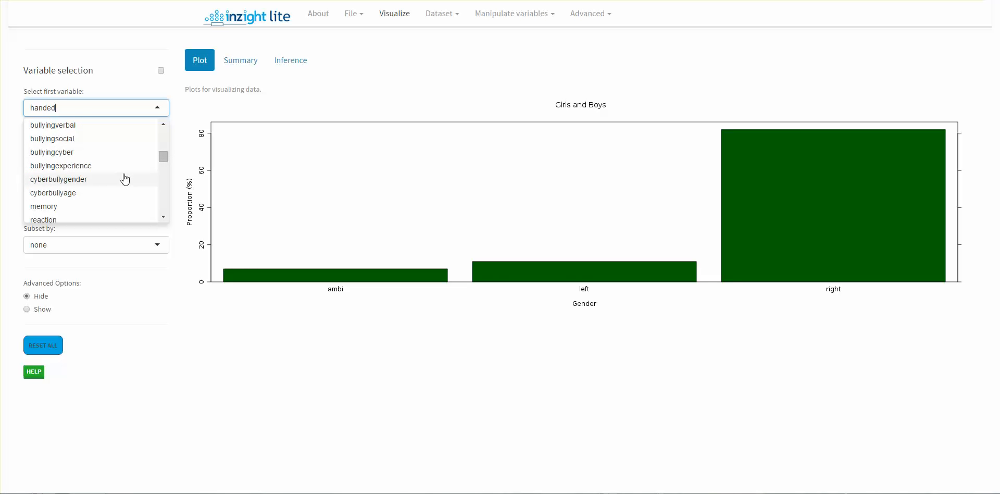
click(107, 178)
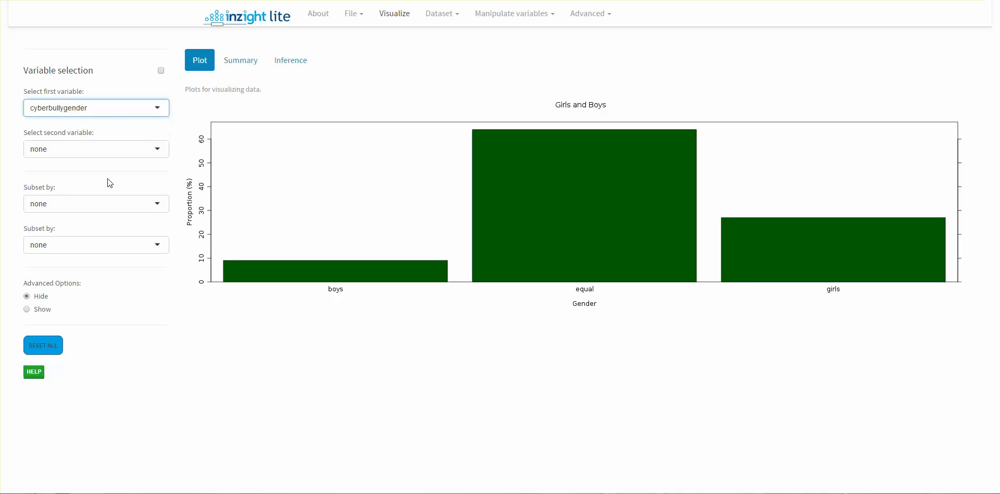
Plot the gender variable by choosing it as the first variable.
click(150, 108)
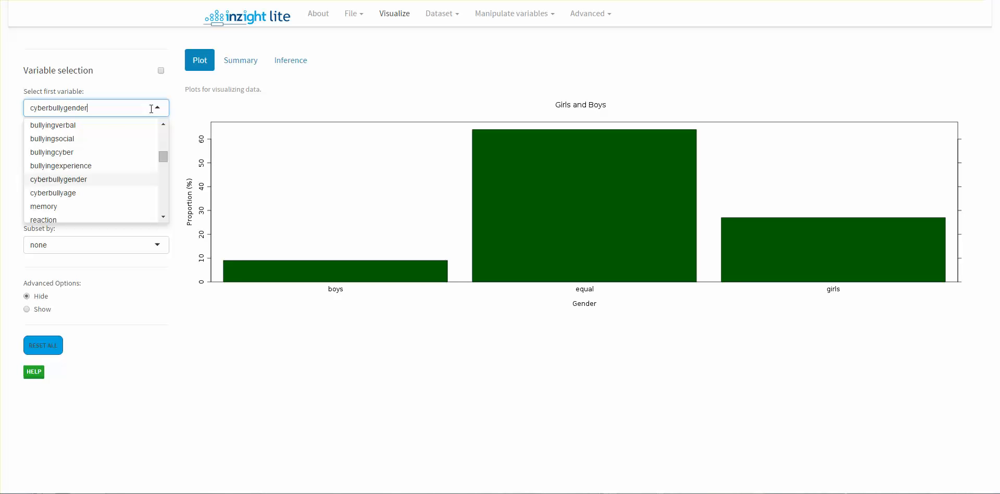
drag(163, 157, 167, 127)
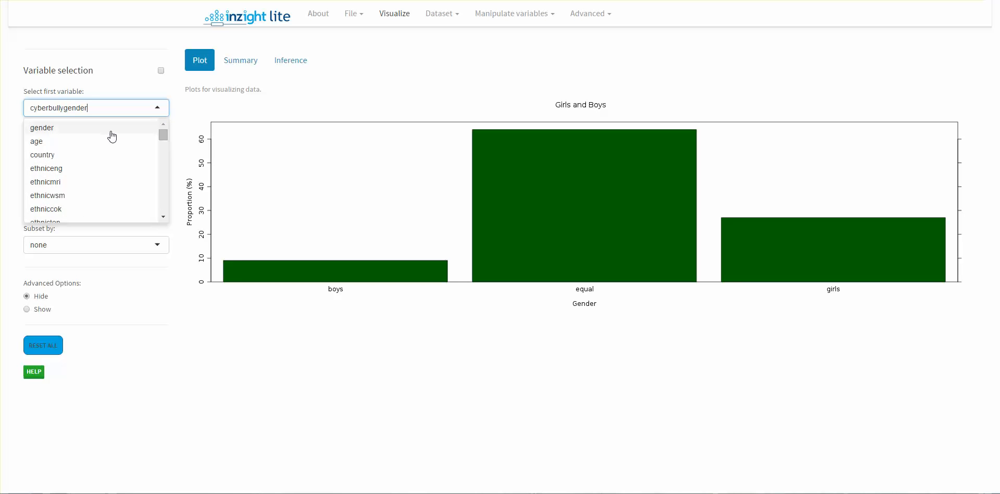
click(67, 127)
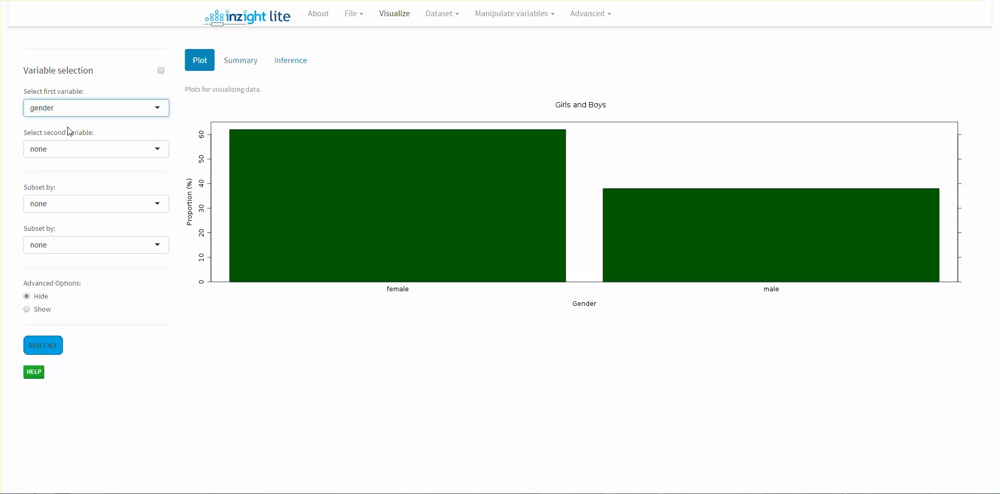
Compare gender with handed and with height by choosing each in turn as the second variable.
click(163, 149)
scroll(162, 259, down, 5)
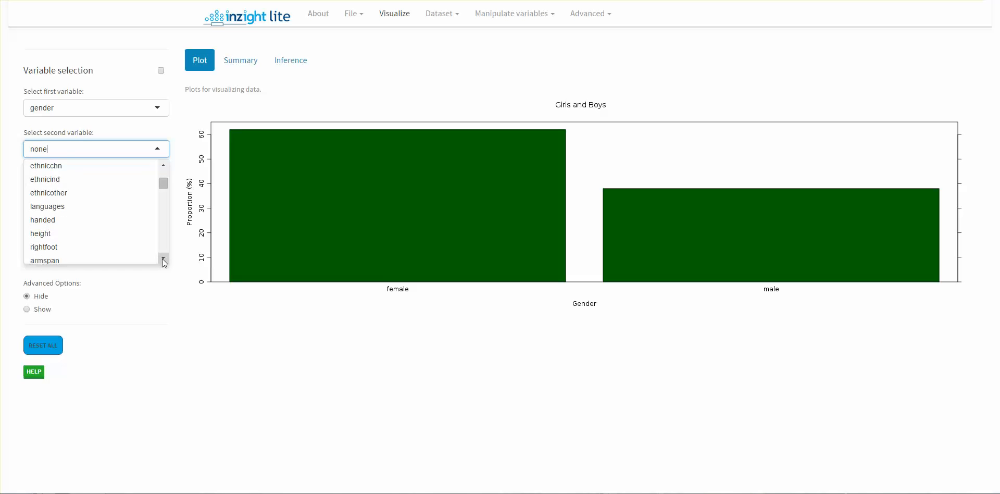
scroll(161, 258, down, 1)
click(68, 213)
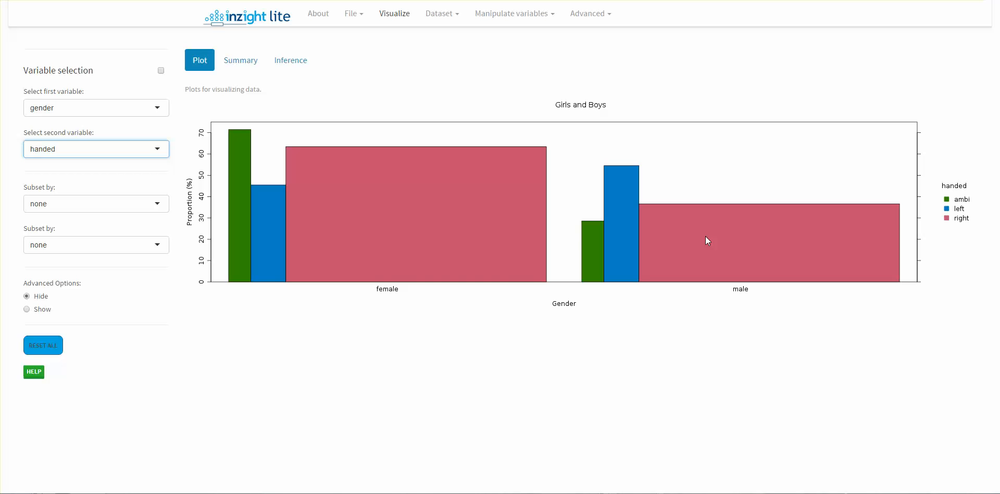
click(104, 151)
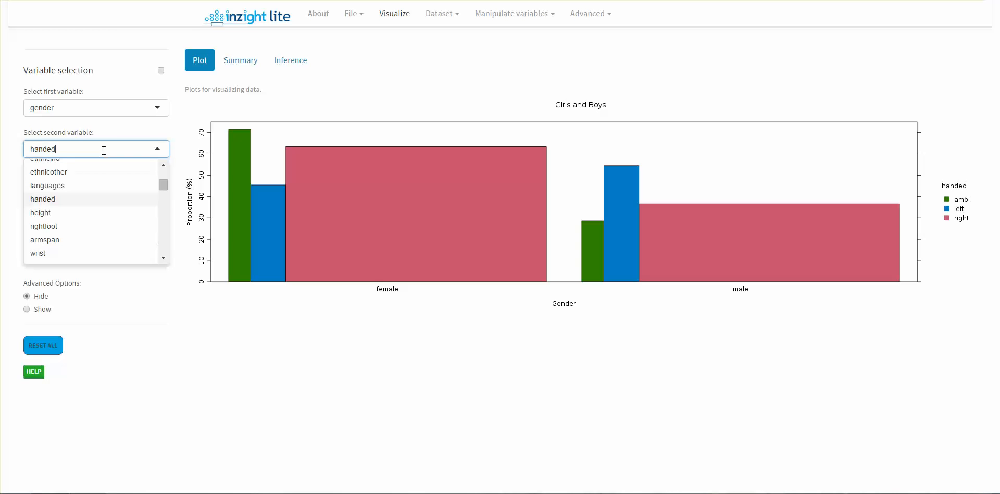
click(118, 214)
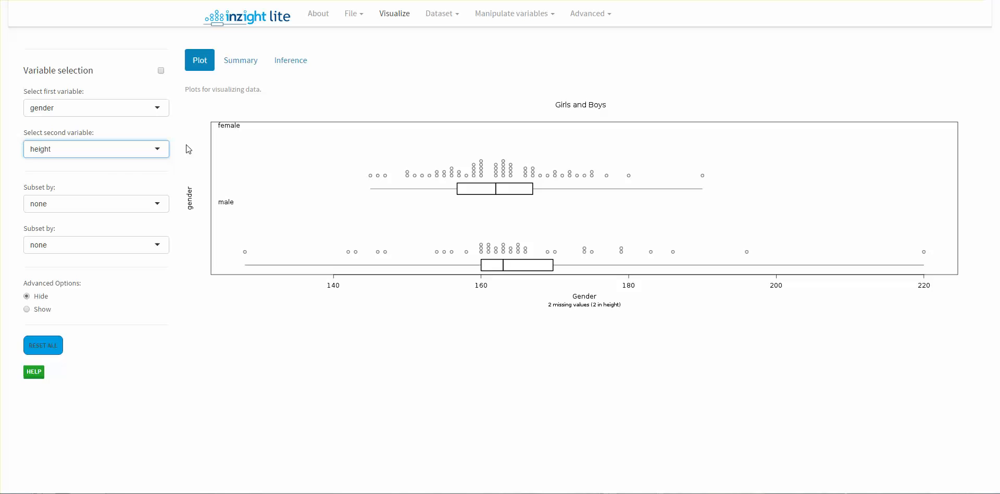
Plot height against armspan, using height as the first variable and armspan as the second.
click(163, 107)
scroll(166, 217, down, 5)
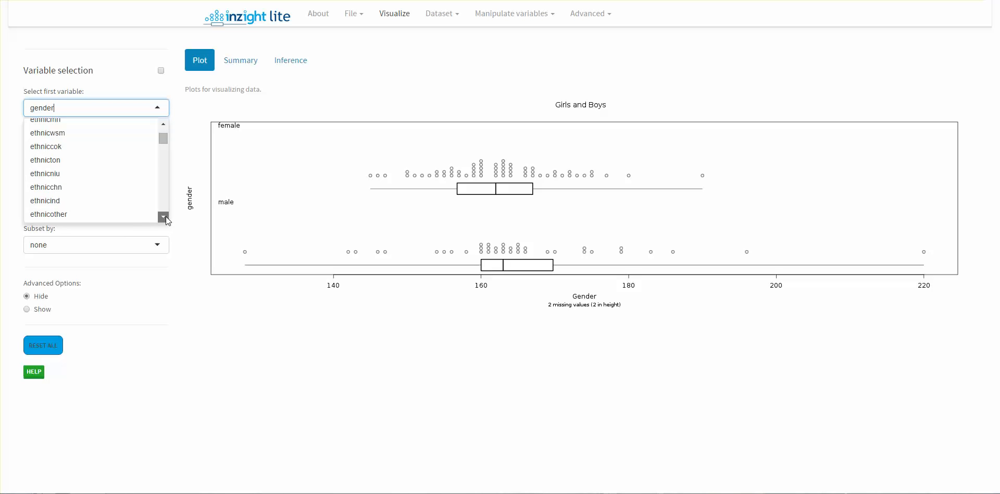
click(39, 173)
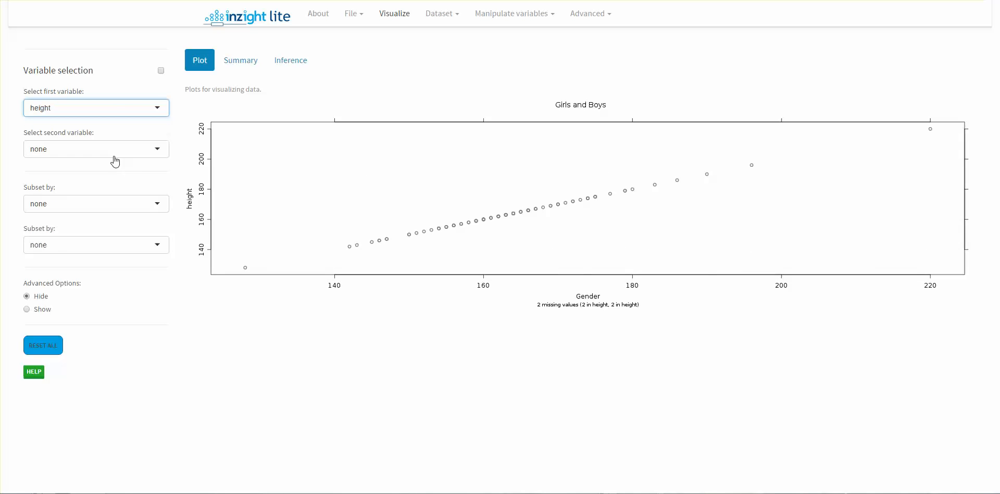
click(166, 151)
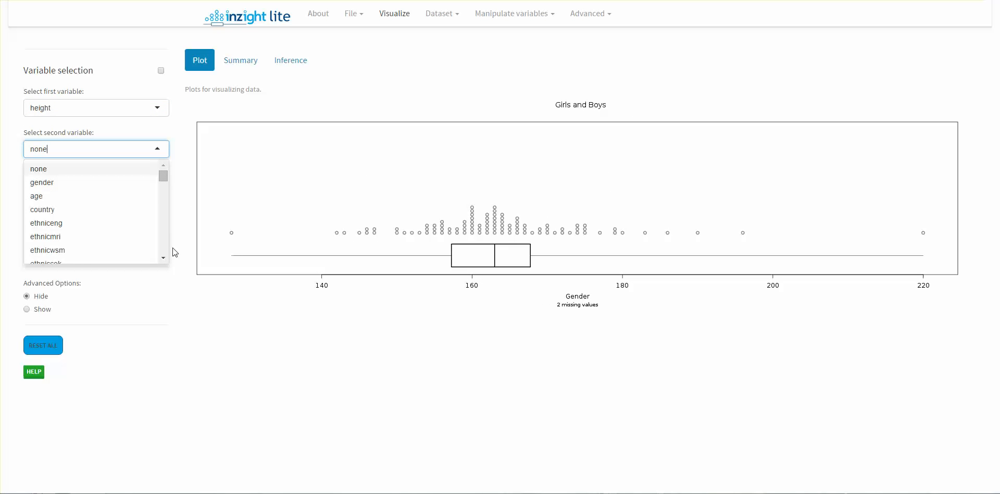
double_click(164, 258)
triple_click(165, 259)
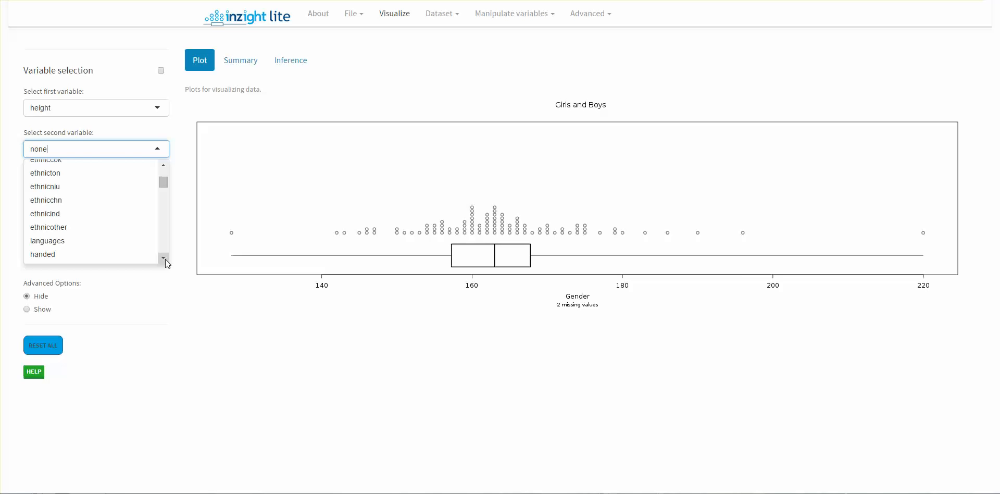
drag(165, 185, 169, 186)
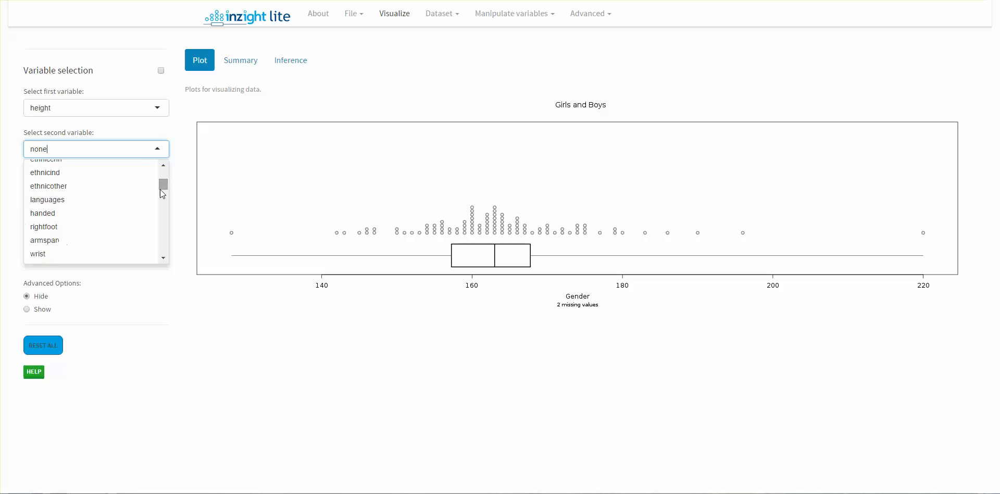
click(73, 247)
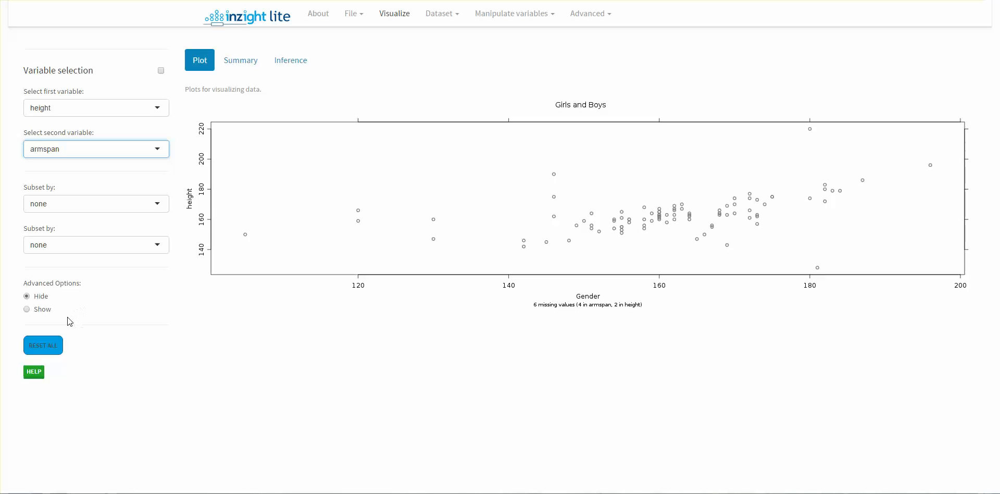
Show the advanced options and start editing the main title of the height and armspan plot.
click(43, 312)
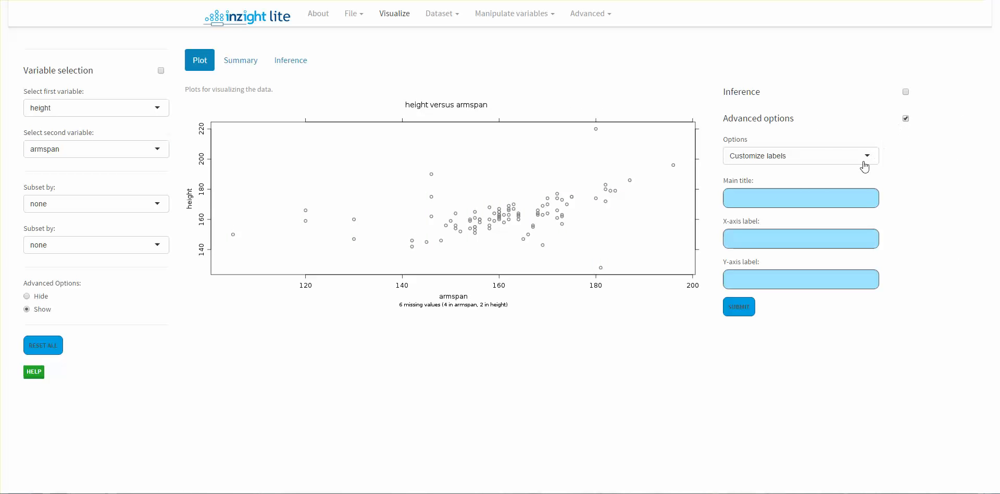
click(802, 199)
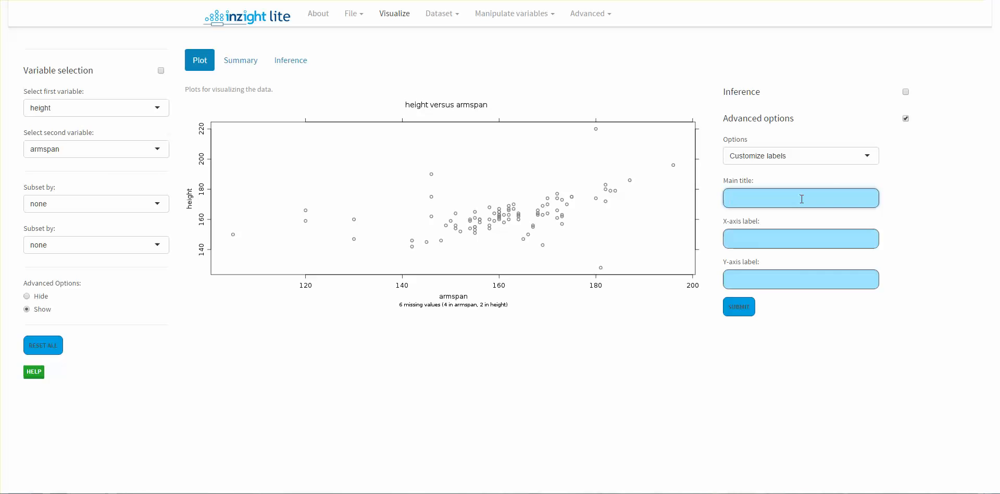